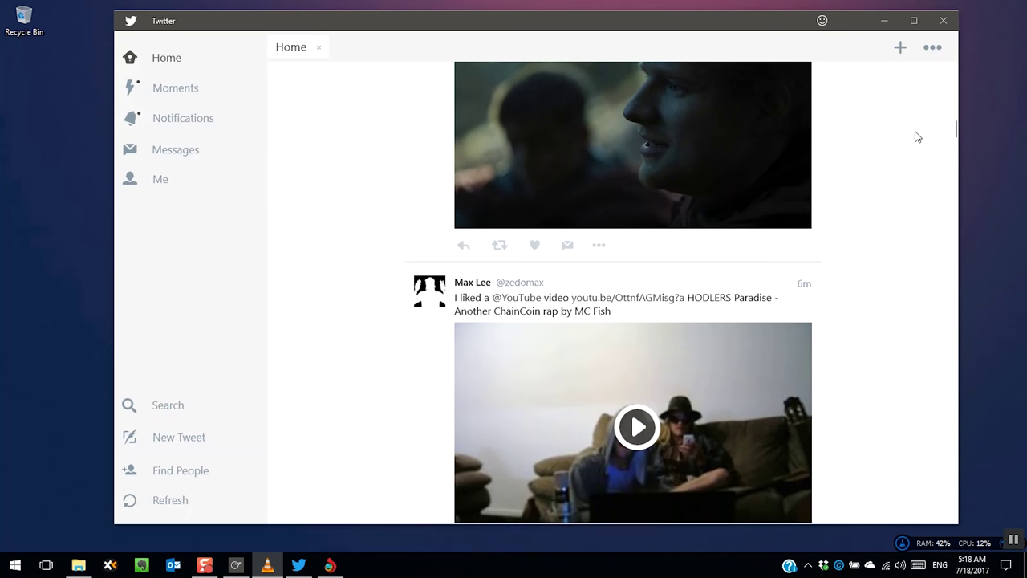
# Look through the Moments page, the Home timeline and the account's own profile in the Twitter client.
pyautogui.click(186, 90)
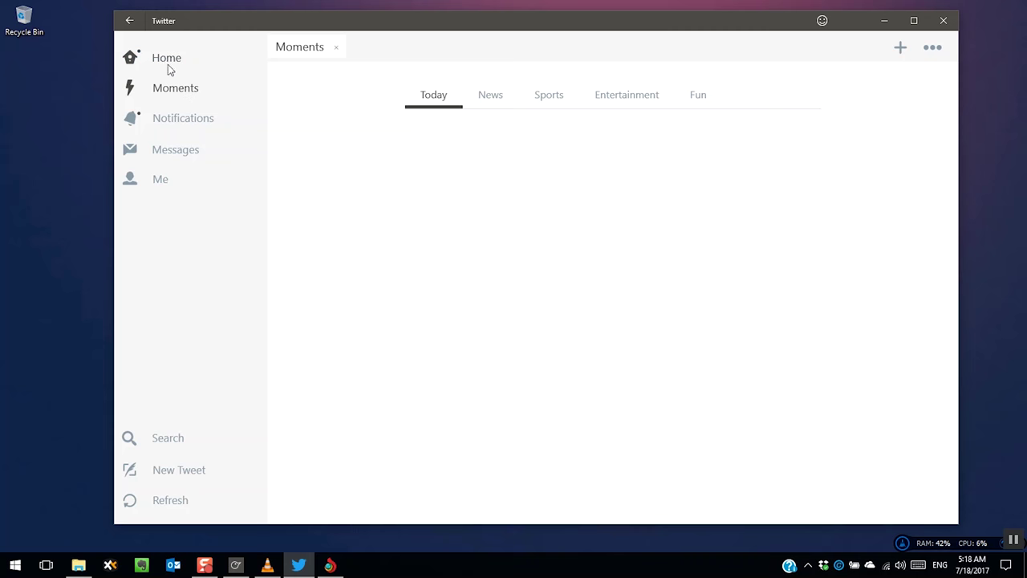
pyautogui.click(166, 61)
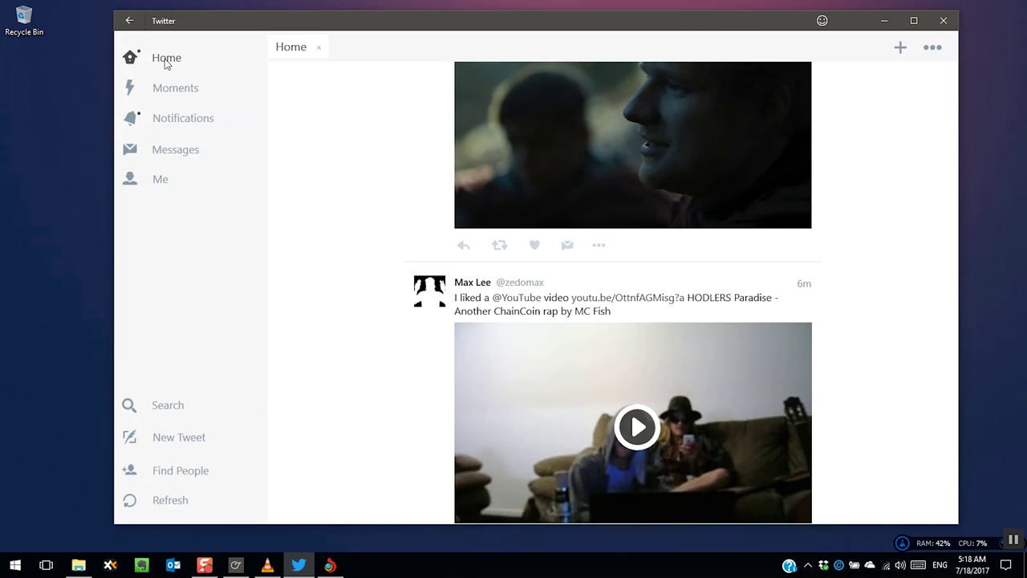
pyautogui.click(165, 188)
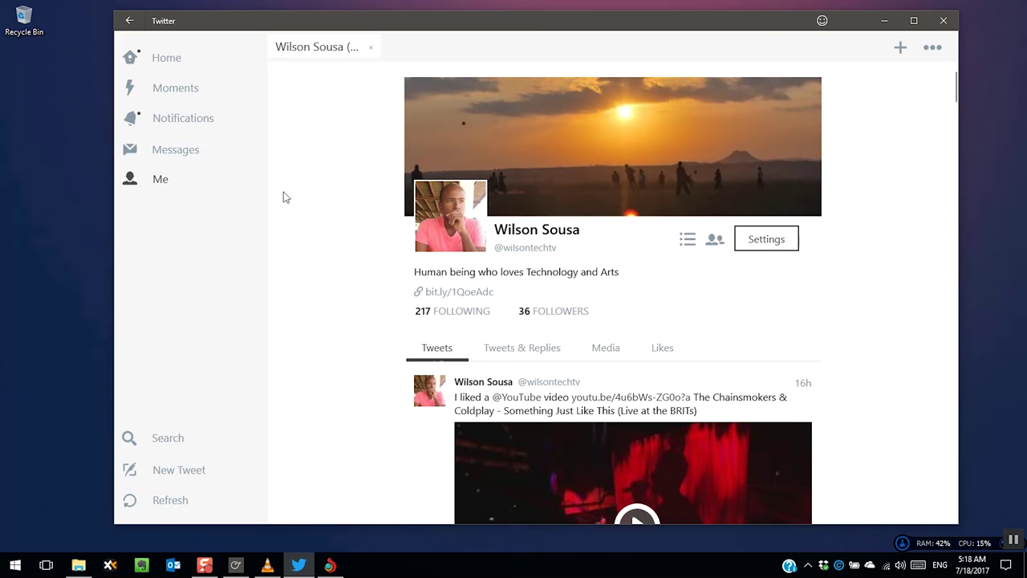
pyautogui.scroll(-5, 287, 193)
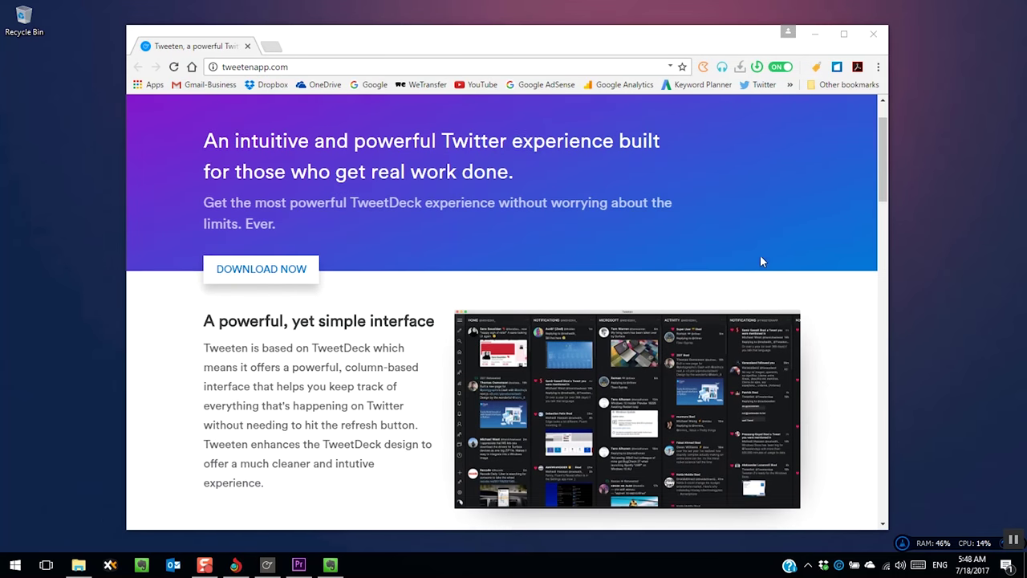
# Review the feature descriptions on the tweetenapp.com website and download the Windows (64-bit) version of Tweeten.
pyautogui.scroll(-3, 760, 255)
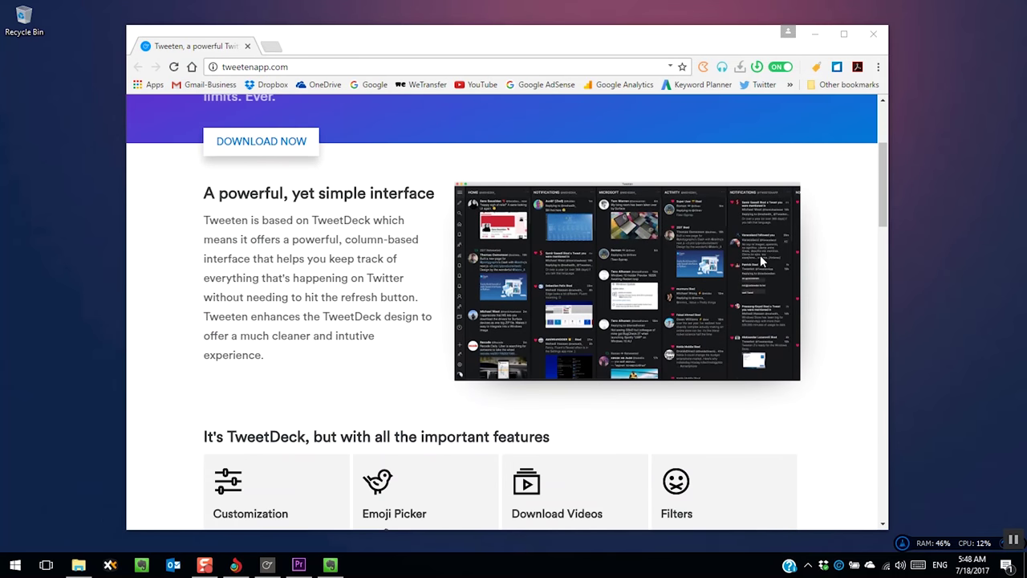
pyautogui.scroll(-3, 760, 254)
pyautogui.scroll(-5, 762, 261)
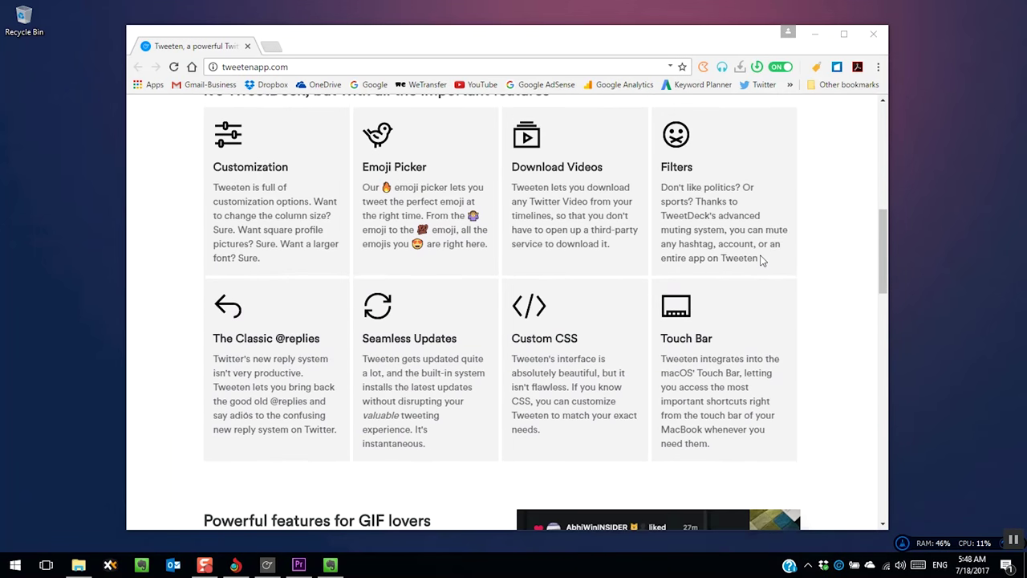
pyautogui.scroll(-3, 763, 261)
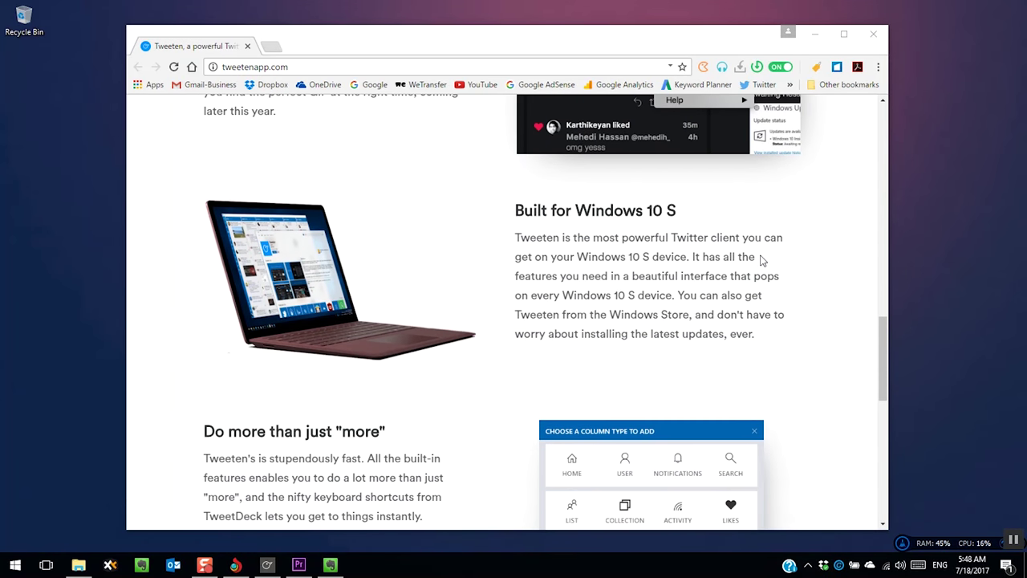
pyautogui.scroll(-3, 762, 261)
pyautogui.scroll(-4, 763, 261)
pyautogui.scroll(-2, 763, 261)
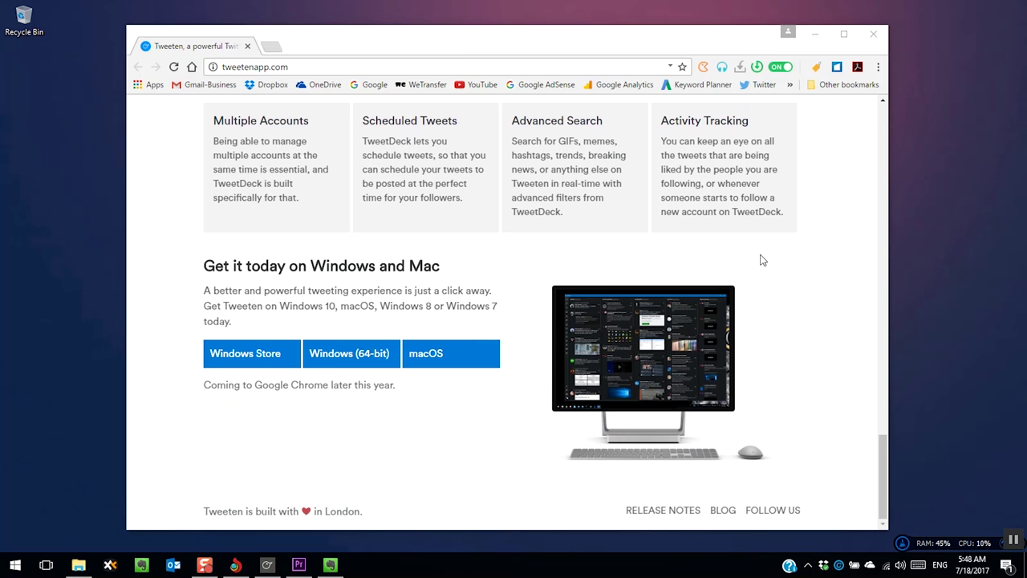
pyautogui.click(349, 353)
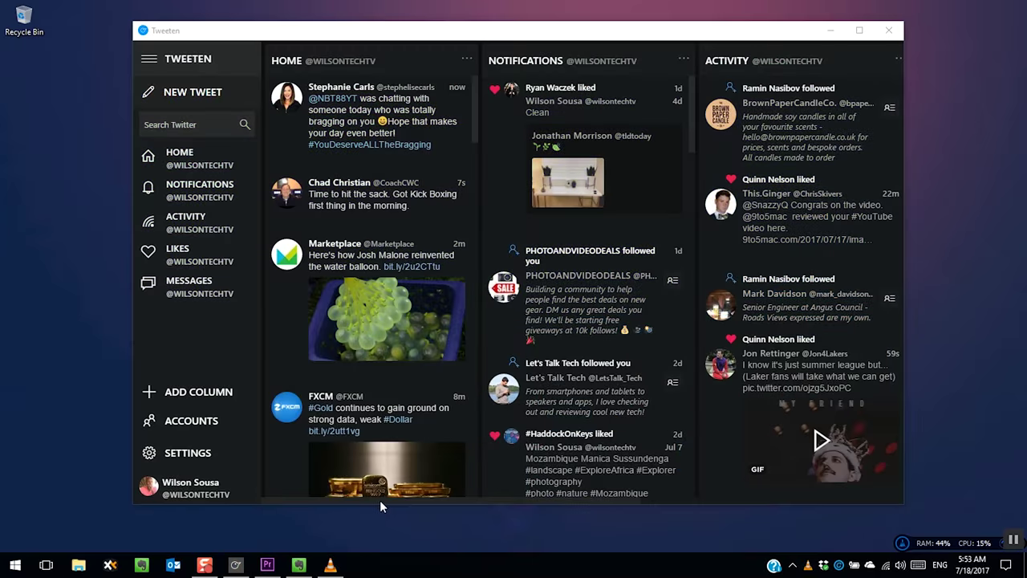
# Switch to Tweeten and look through its columns, reading the tweets in the Home column.
pyautogui.moveTo(380, 500)
pyautogui.mouseDown()
pyautogui.moveTo(556, 500)
pyautogui.moveTo(374, 505)
pyautogui.mouseUp()
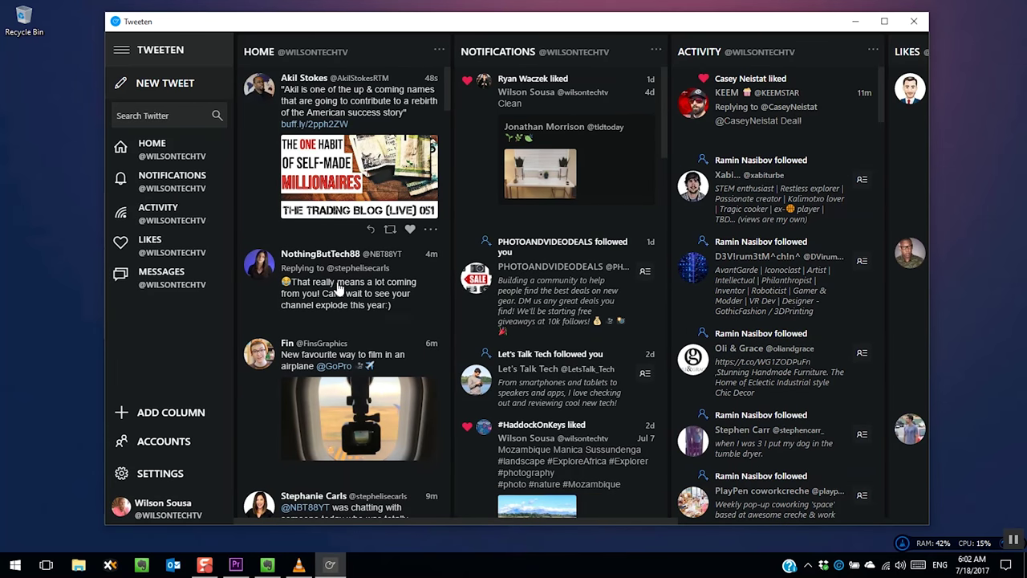
pyautogui.moveTo(362, 521)
pyautogui.mouseDown()
pyautogui.moveTo(485, 531)
pyautogui.moveTo(342, 523)
pyautogui.mouseUp()
pyautogui.scroll(-6, 366, 213)
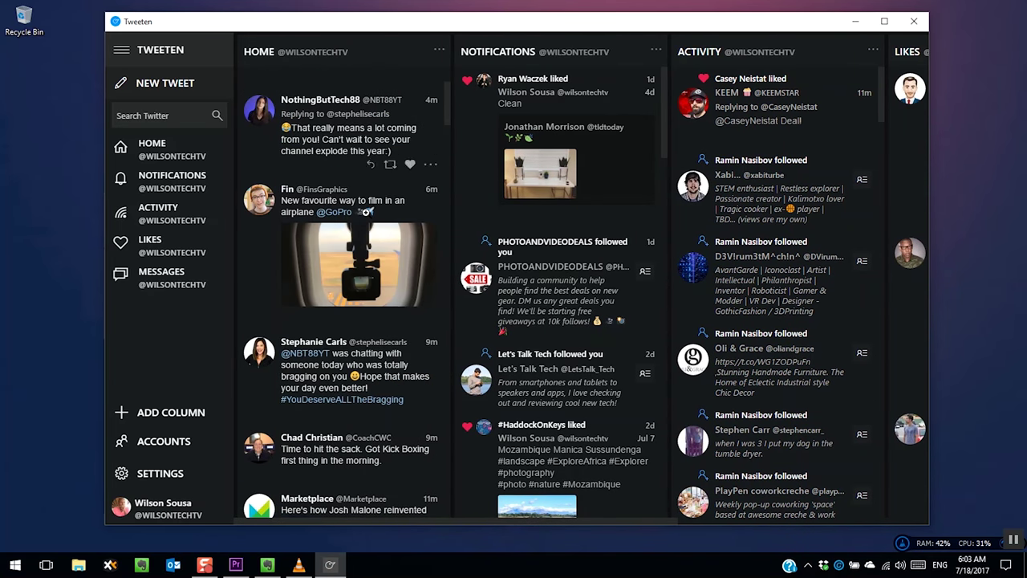
pyautogui.scroll(-8, 366, 213)
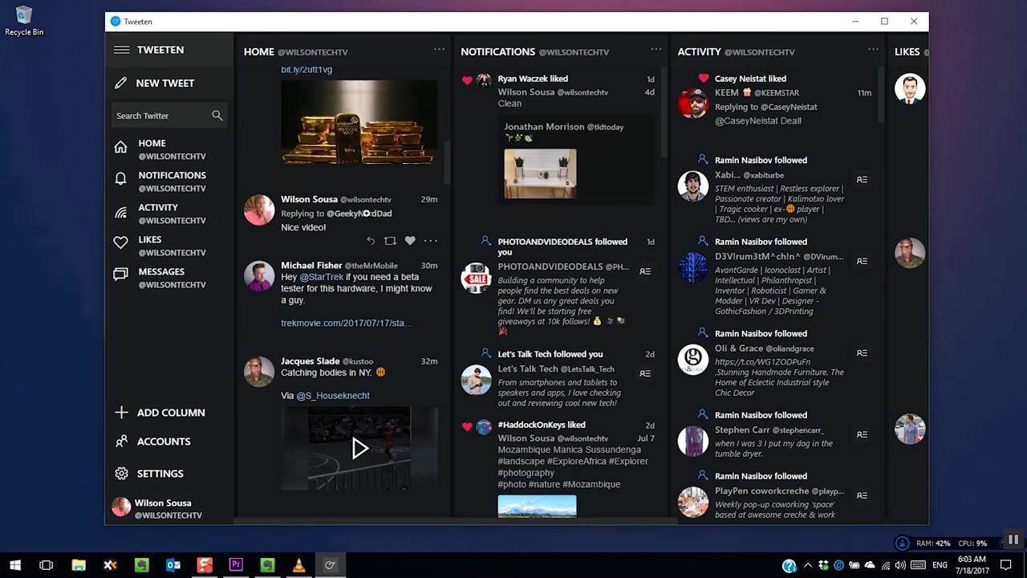
pyautogui.scroll(-5, 368, 221)
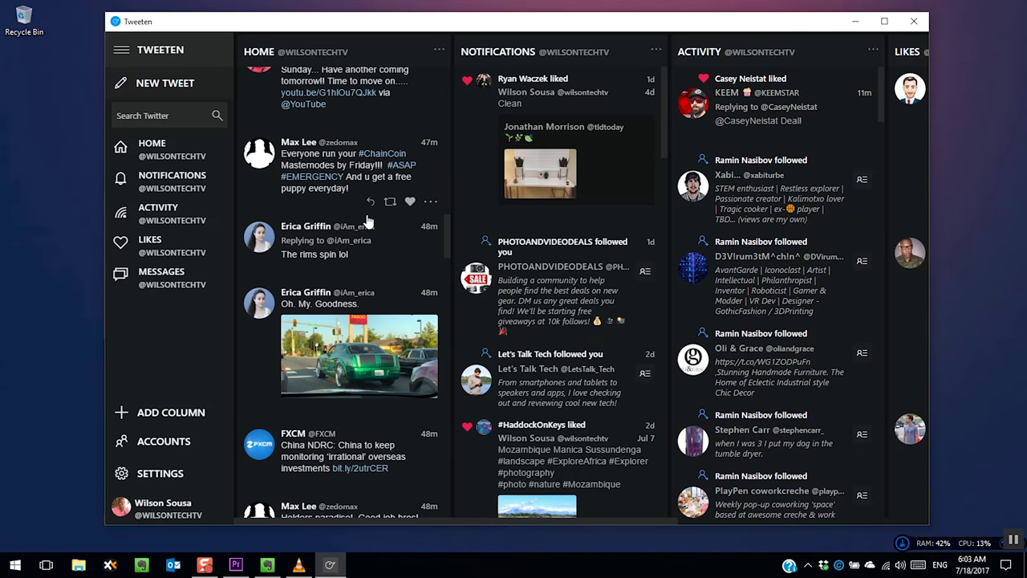
pyautogui.scroll(5, 367, 221)
pyautogui.scroll(8, 367, 221)
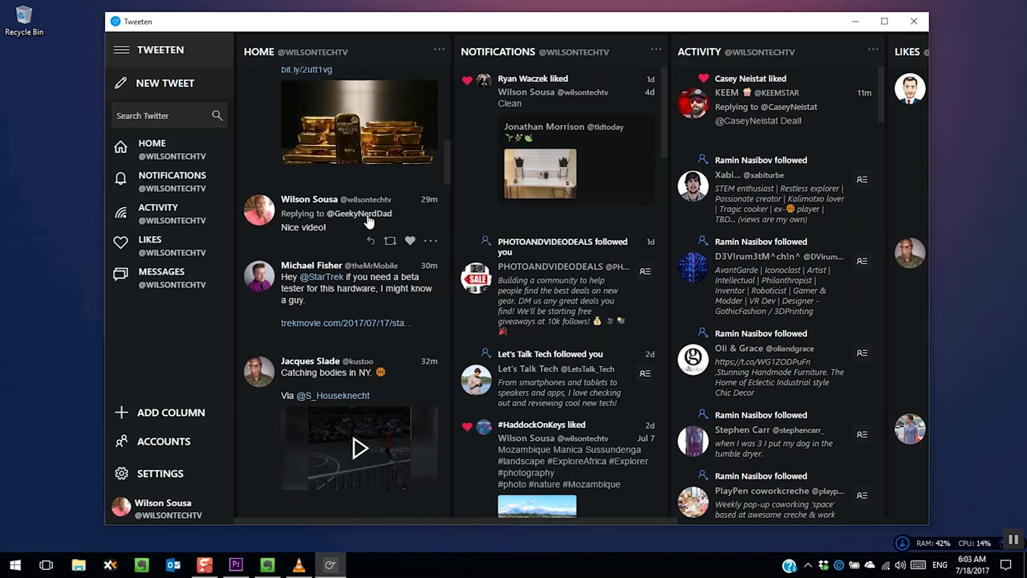
pyautogui.scroll(5, 369, 222)
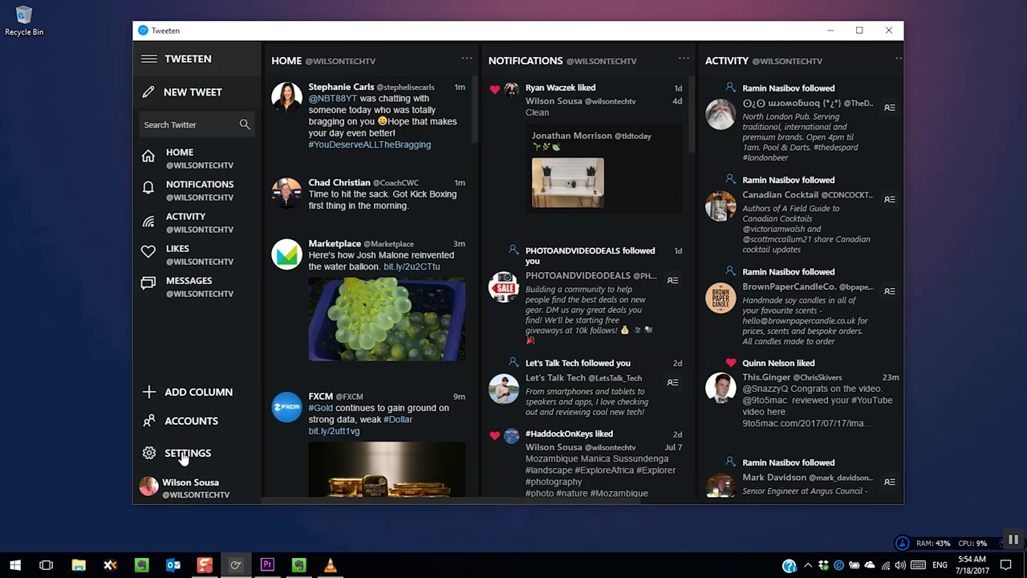
# View the details of the Marketplace tweet about the water balloon, and return to the Home column.
pyautogui.click(332, 255)
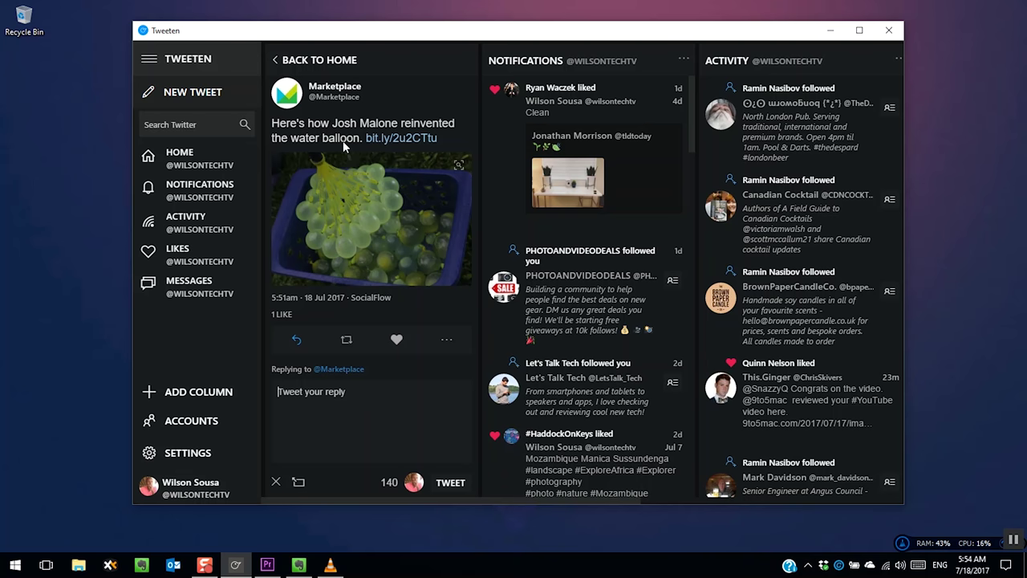
pyautogui.click(281, 60)
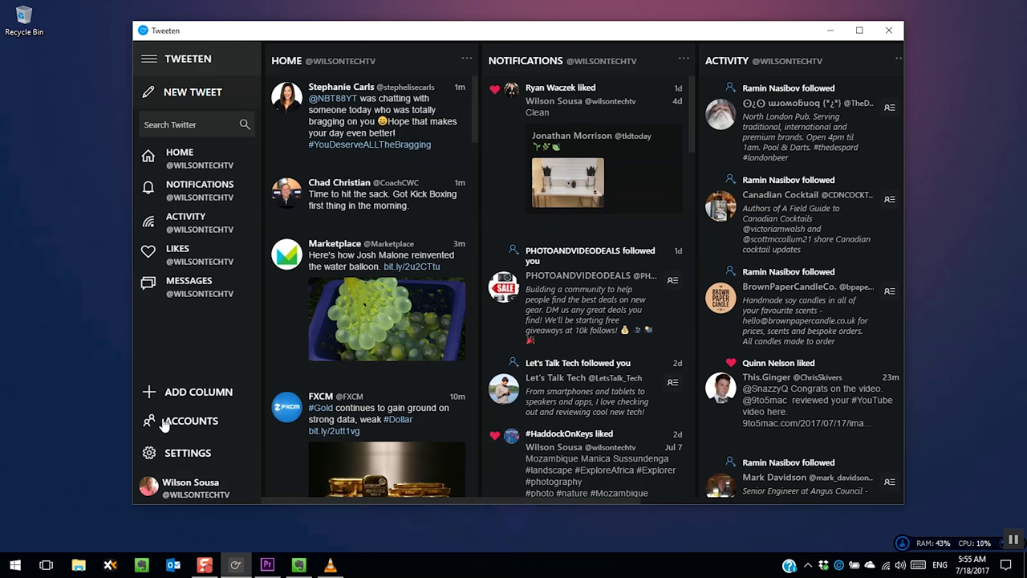
# Display the list of keyboard shortcuts and close it.
pyautogui.click(162, 454)
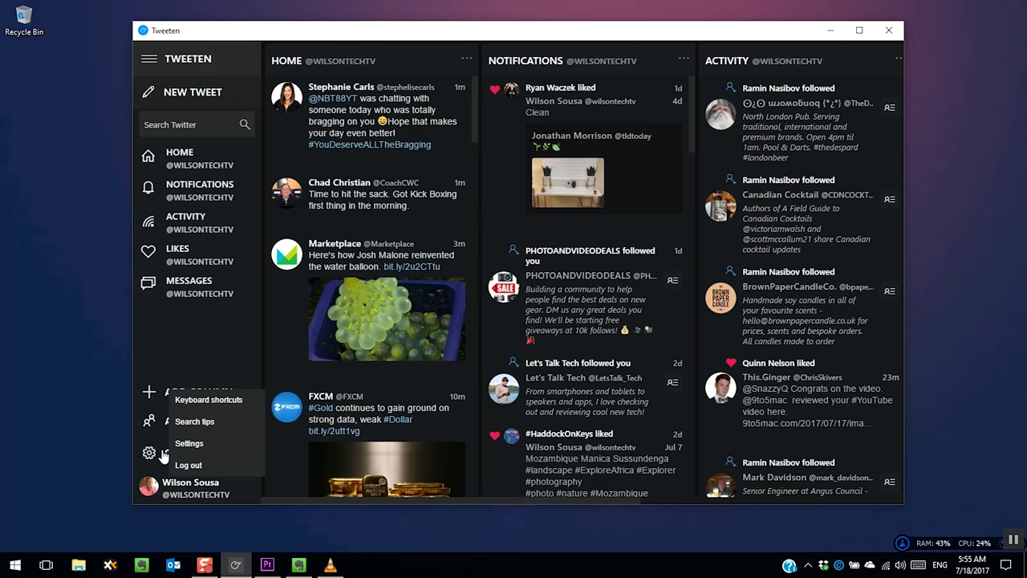
pyautogui.click(199, 401)
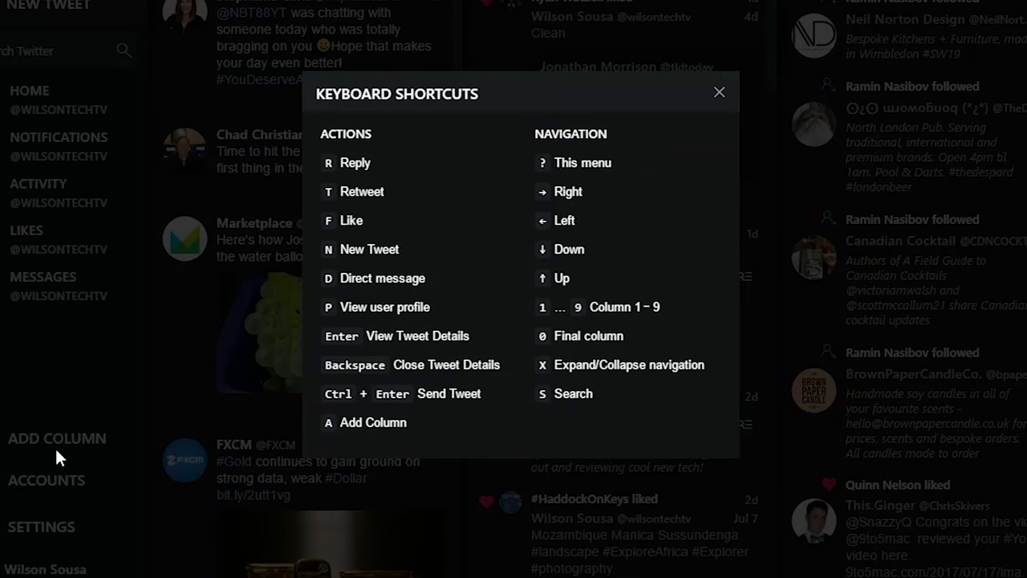
pyautogui.click(721, 94)
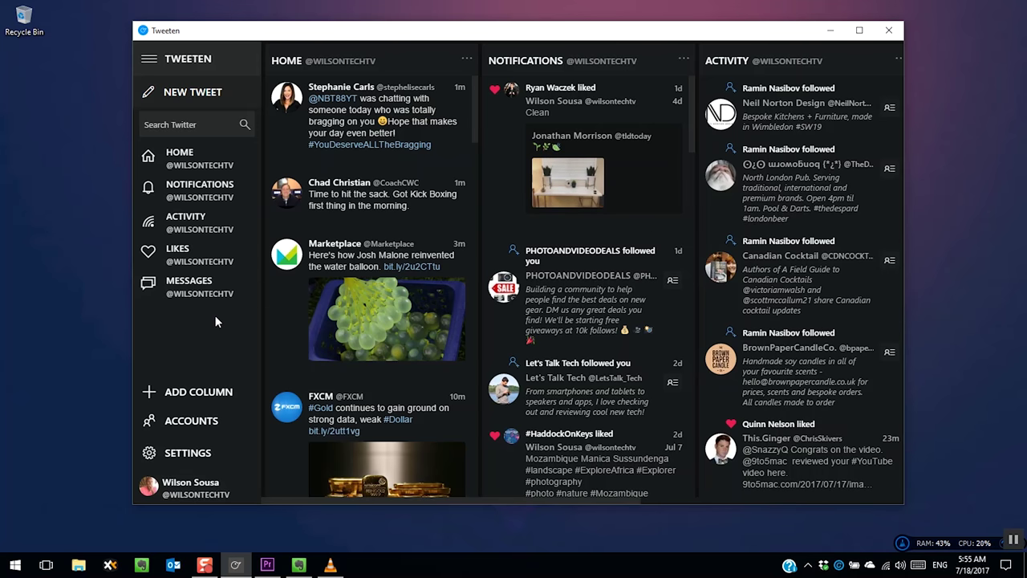
# Change the interface theme to Light in the Tweeten settings and save the settings.
pyautogui.click(183, 460)
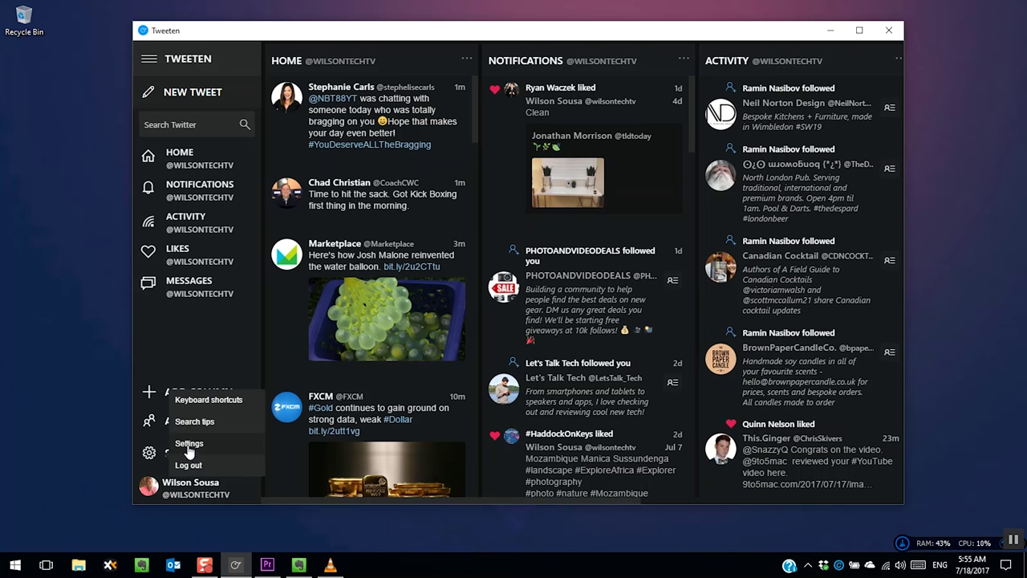
pyautogui.click(186, 446)
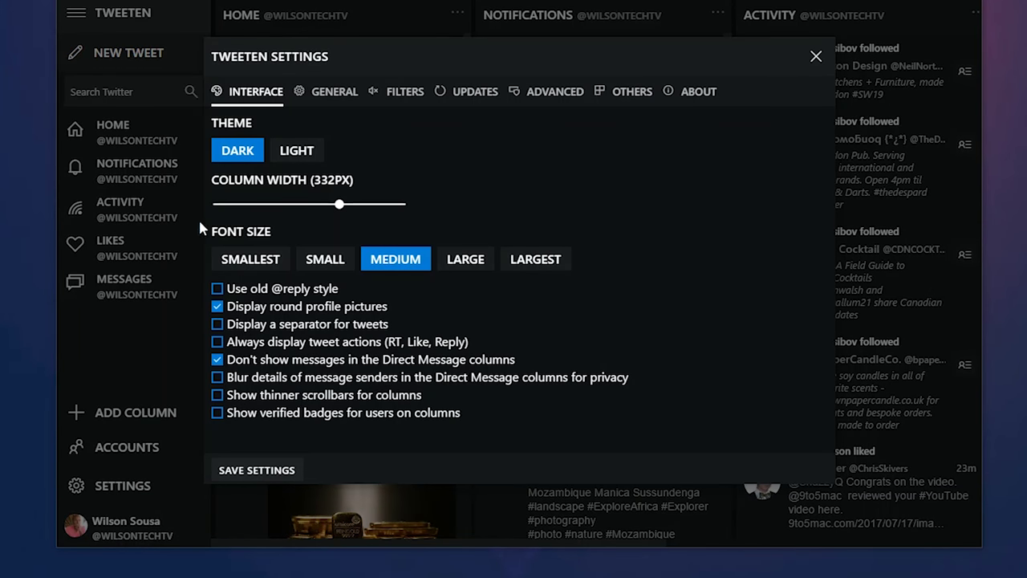
pyautogui.click(301, 157)
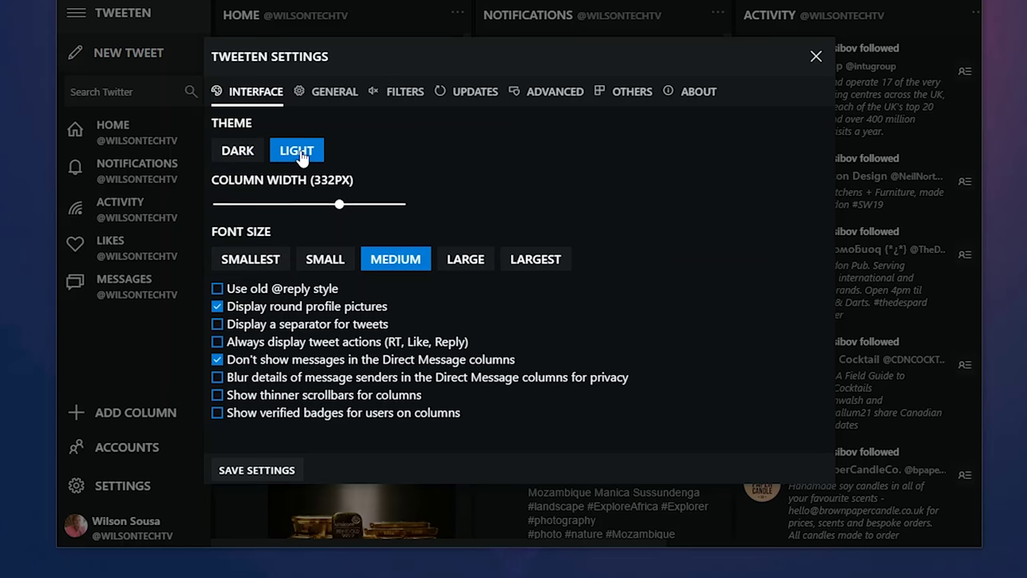
pyautogui.click(238, 474)
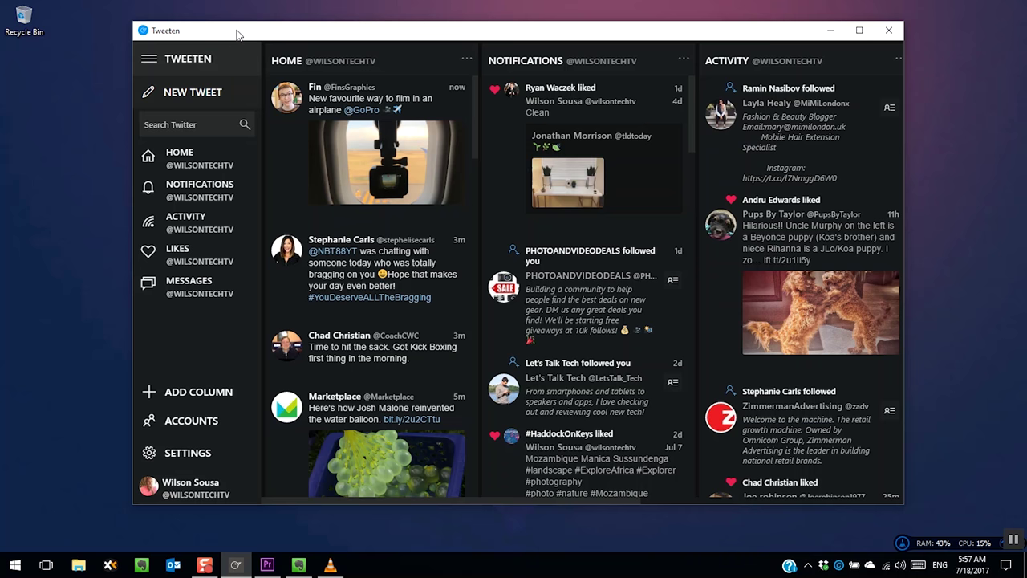
# Add another Likes column for the account and close the column chooser.
pyautogui.click(185, 395)
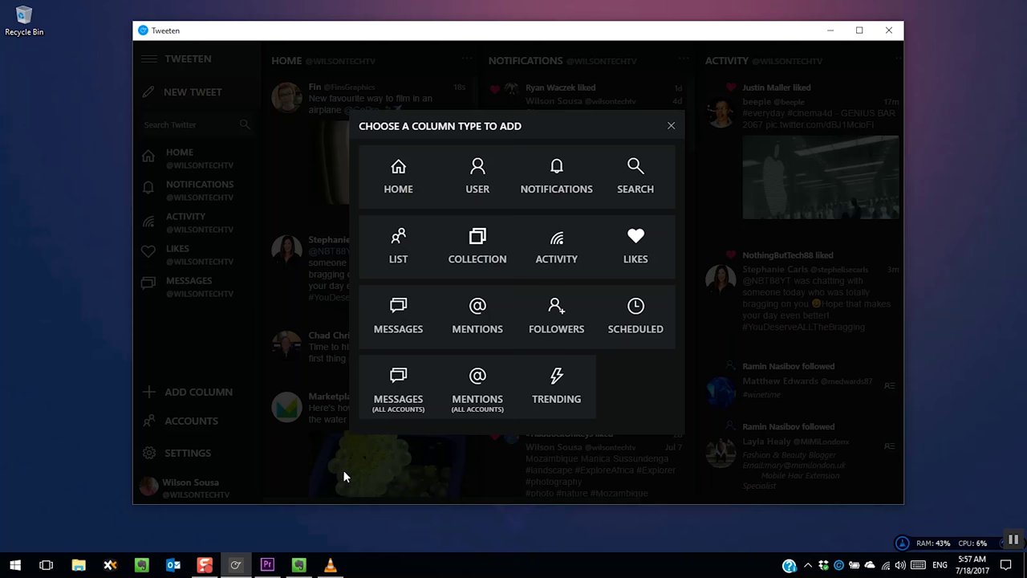
pyautogui.click(635, 249)
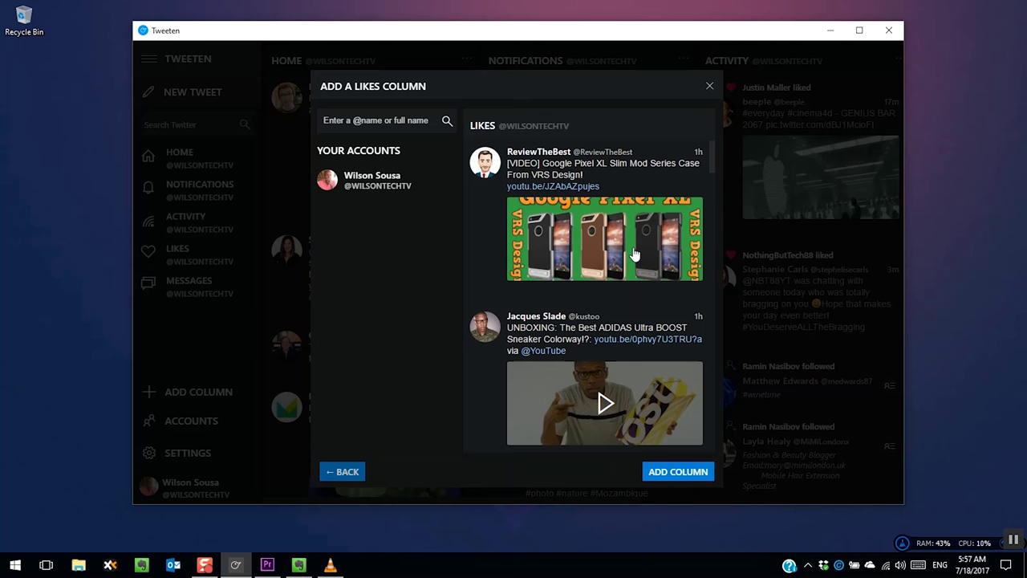
pyautogui.click(686, 475)
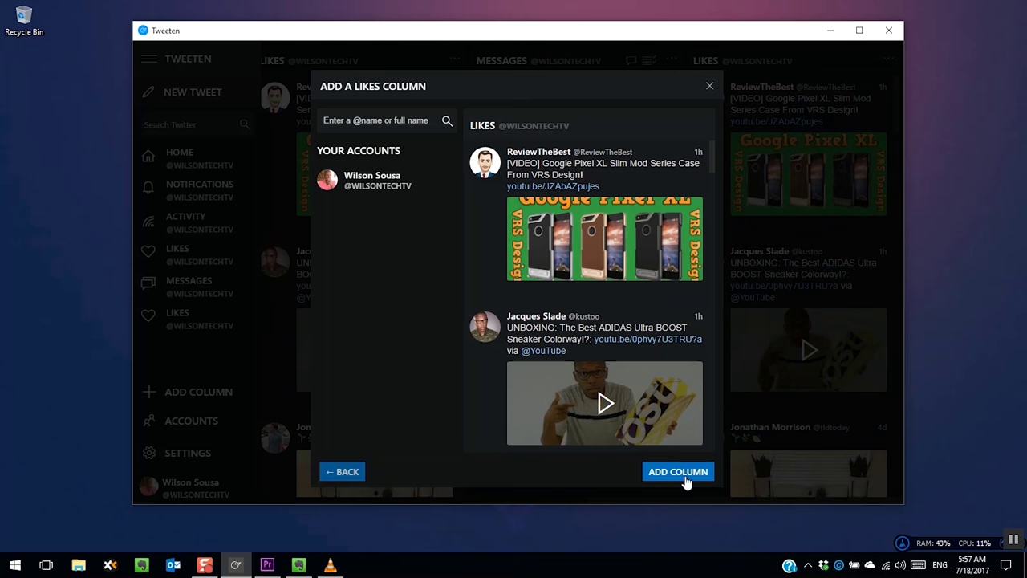
pyautogui.click(710, 88)
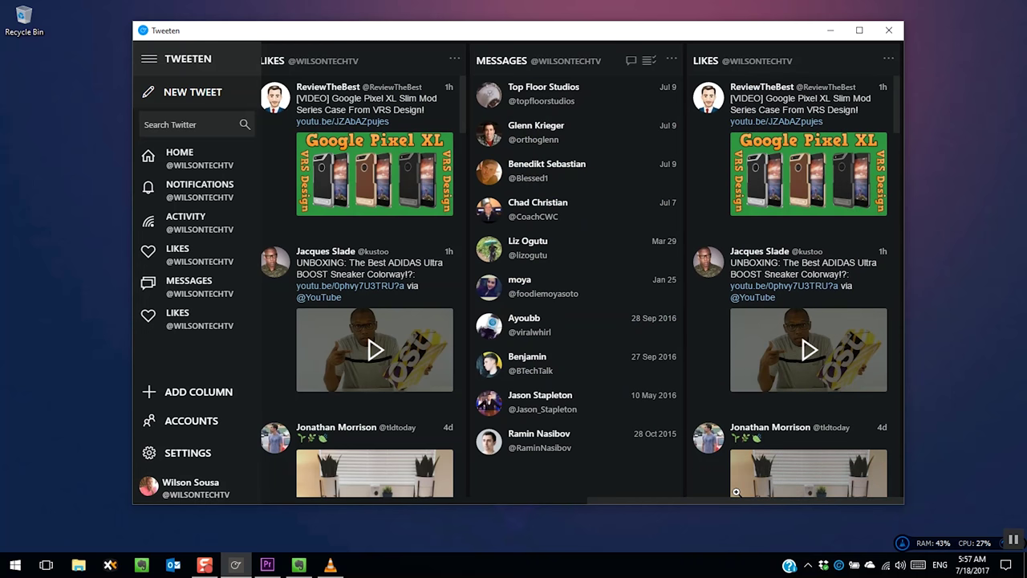
# Move the Activity column ahead of the Notifications column, directly after Home.
pyautogui.moveTo(737, 502); pyautogui.dragTo(392, 497)
pyautogui.moveTo(733, 61); pyautogui.dragTo(524, 64)
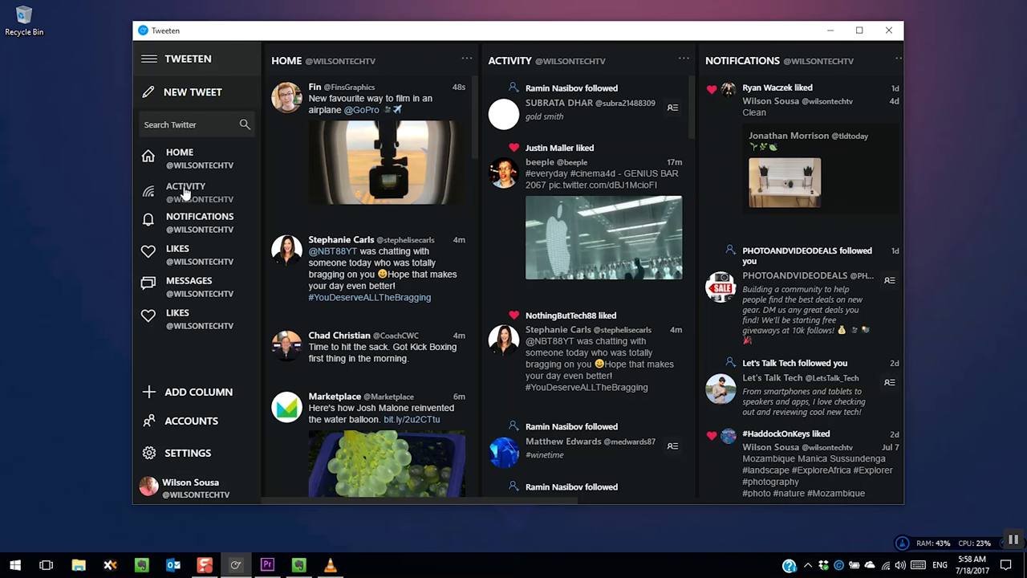
# Reorder the column navigation list so that Activity follows Notifications, and check the resulting column arrangement.
pyautogui.moveTo(185, 193); pyautogui.dragTo(183, 219)
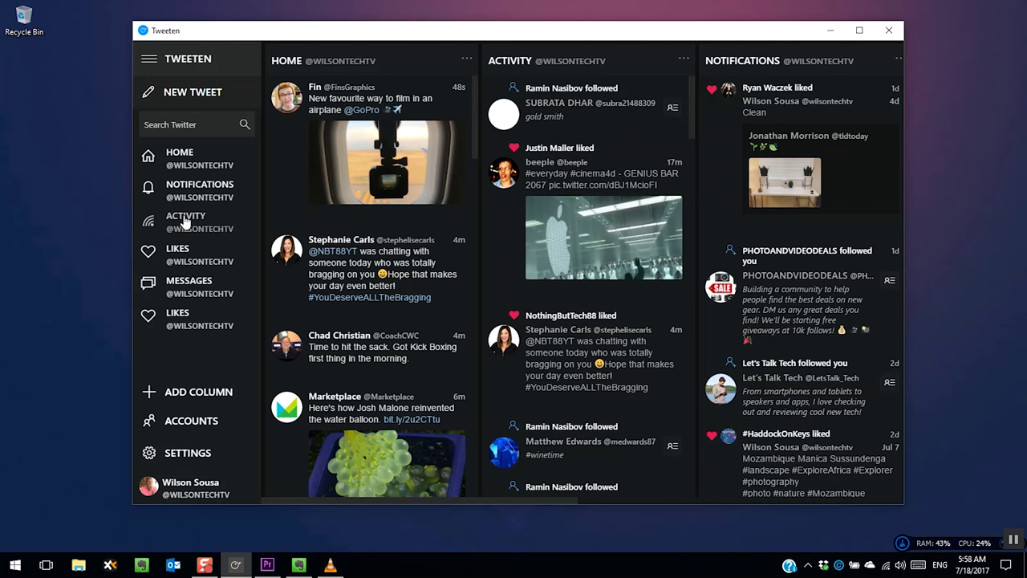
pyautogui.click(184, 221)
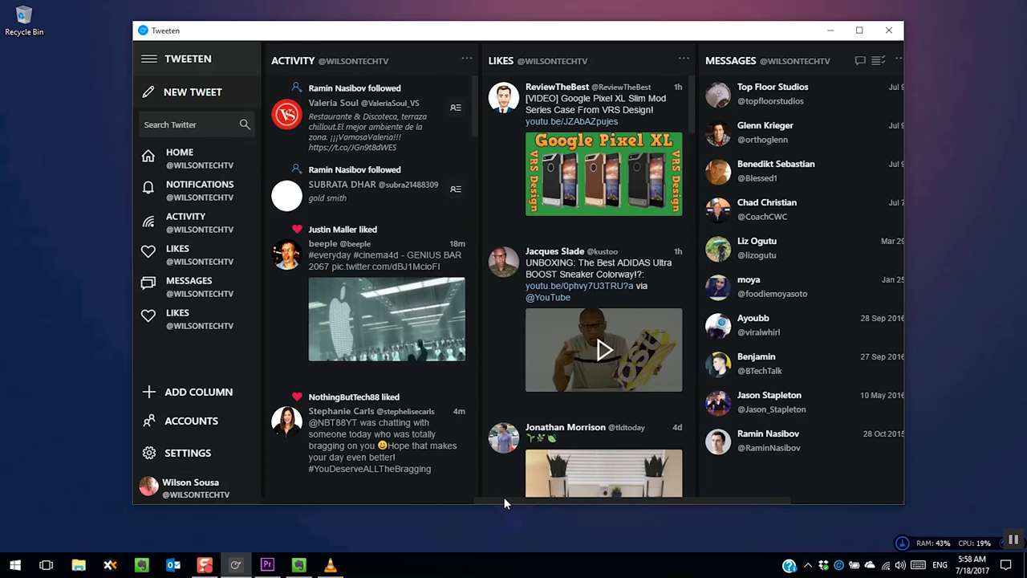
pyautogui.moveTo(504, 502); pyautogui.dragTo(281, 491)
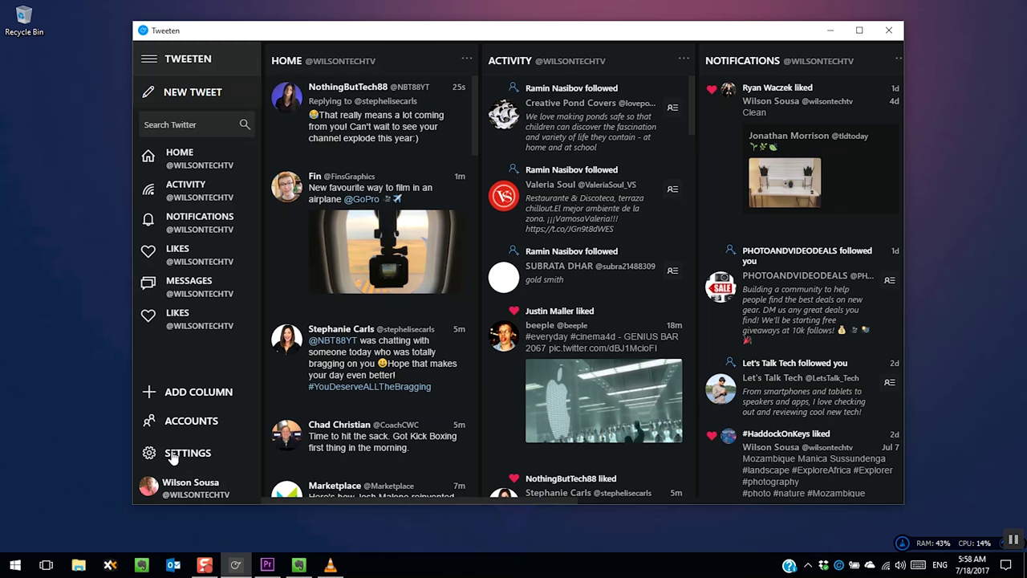
# Set the column width to 284 px in the interface settings.
pyautogui.click(171, 454)
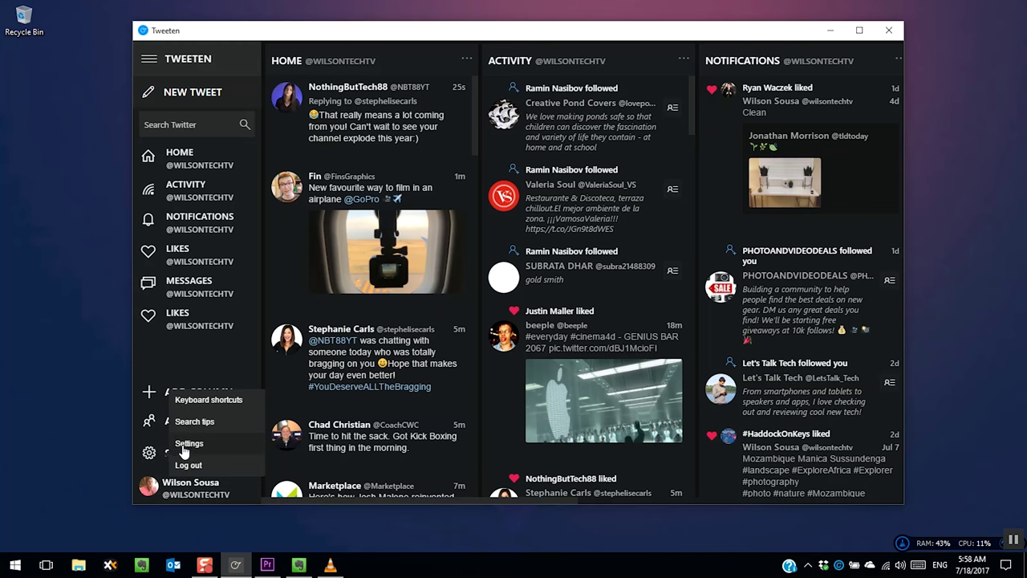
pyautogui.click(183, 445)
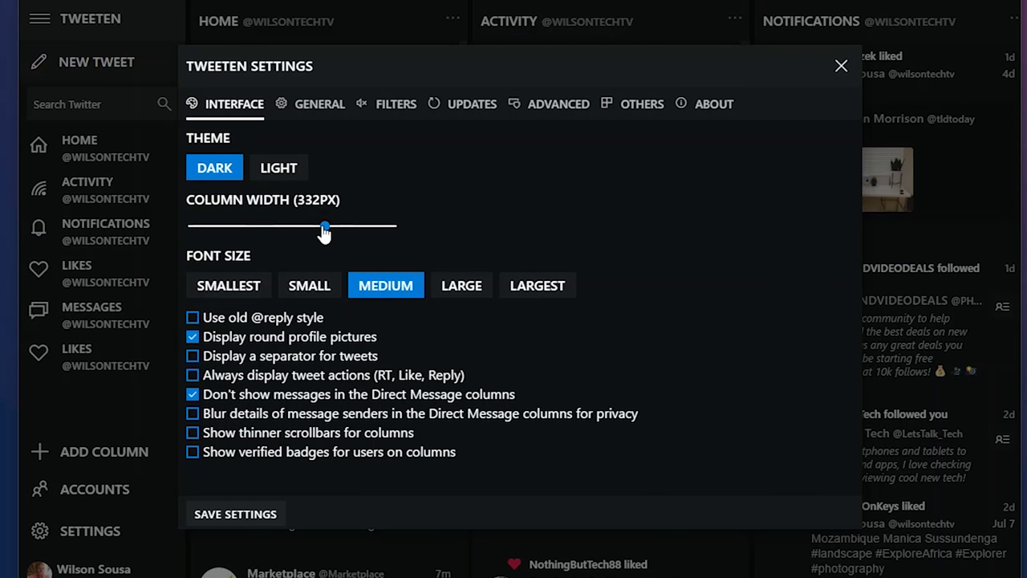
pyautogui.moveTo(325, 232); pyautogui.dragTo(309, 230)
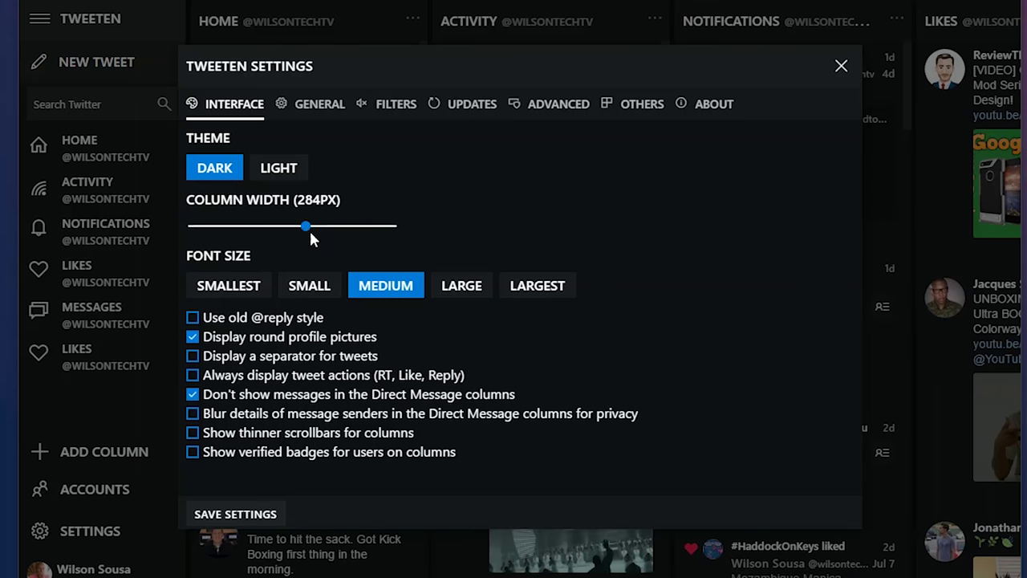
# Set the font size to Small in the interface settings and save the settings.
pyautogui.click(319, 294)
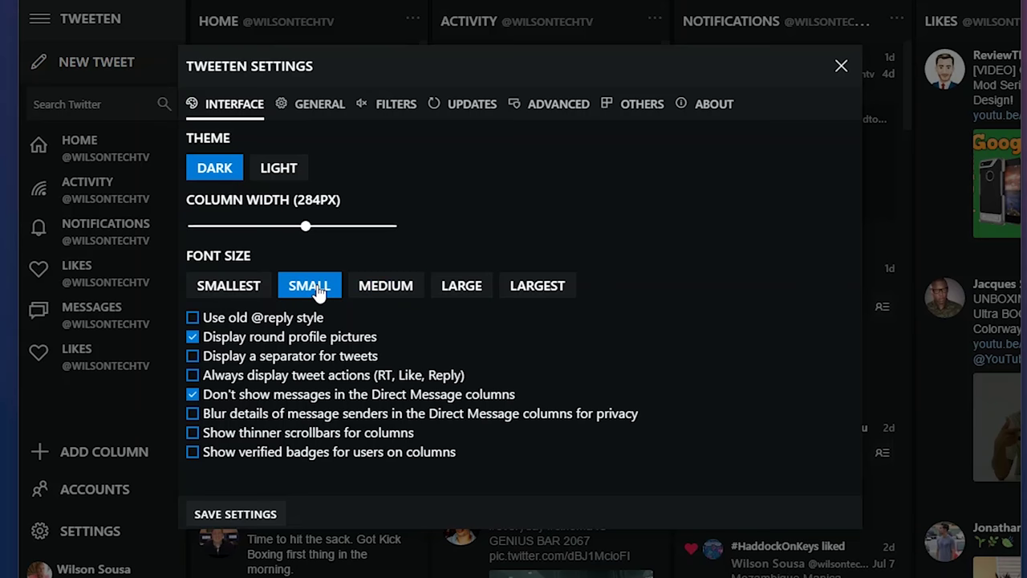
pyautogui.click(241, 517)
# Enable showing the app on tray and minimizing to tray on close in the general settings, and save them.
pyautogui.click(326, 108)
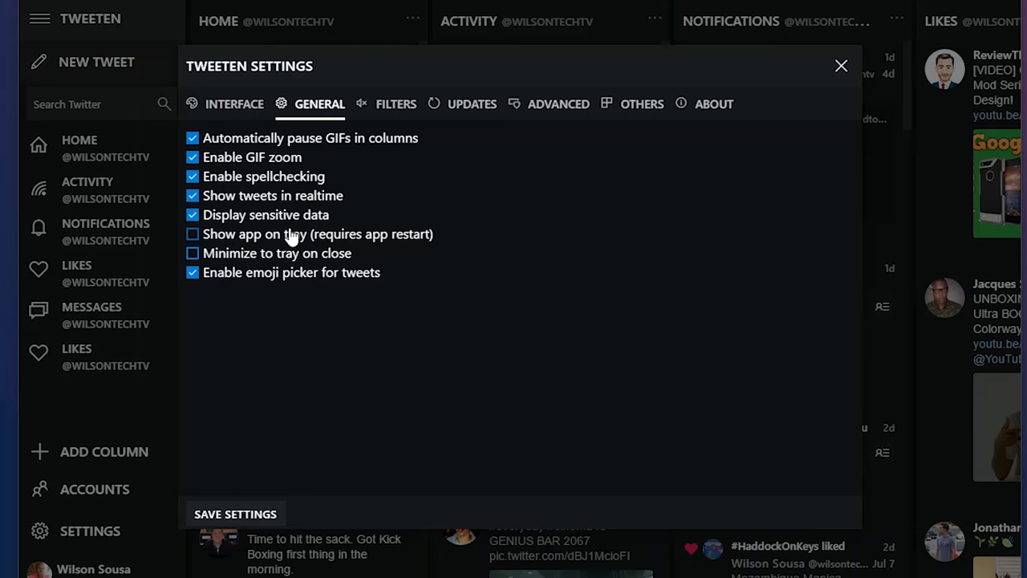
pyautogui.click(192, 237)
pyautogui.click(195, 254)
pyautogui.click(195, 257)
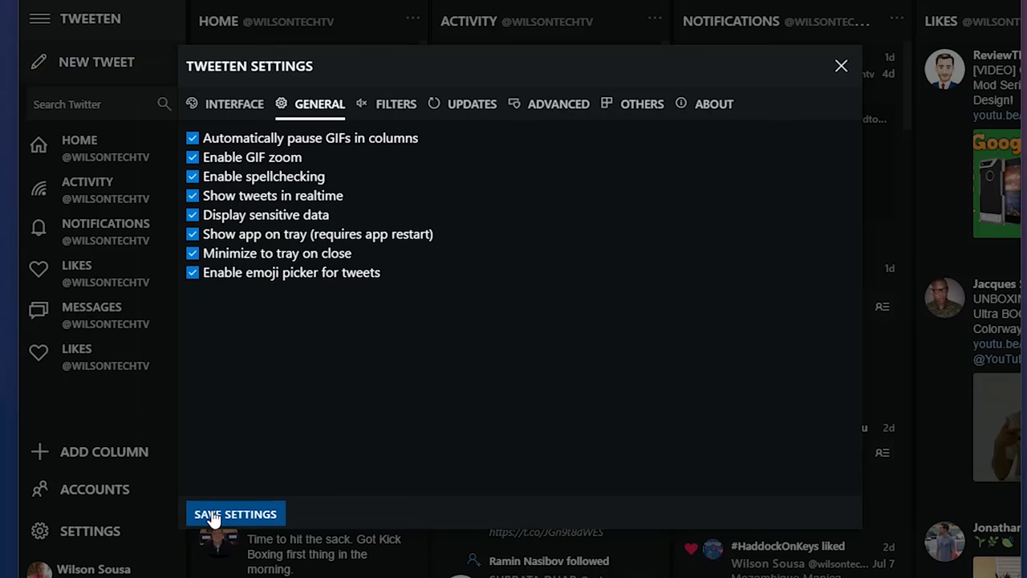
pyautogui.click(212, 516)
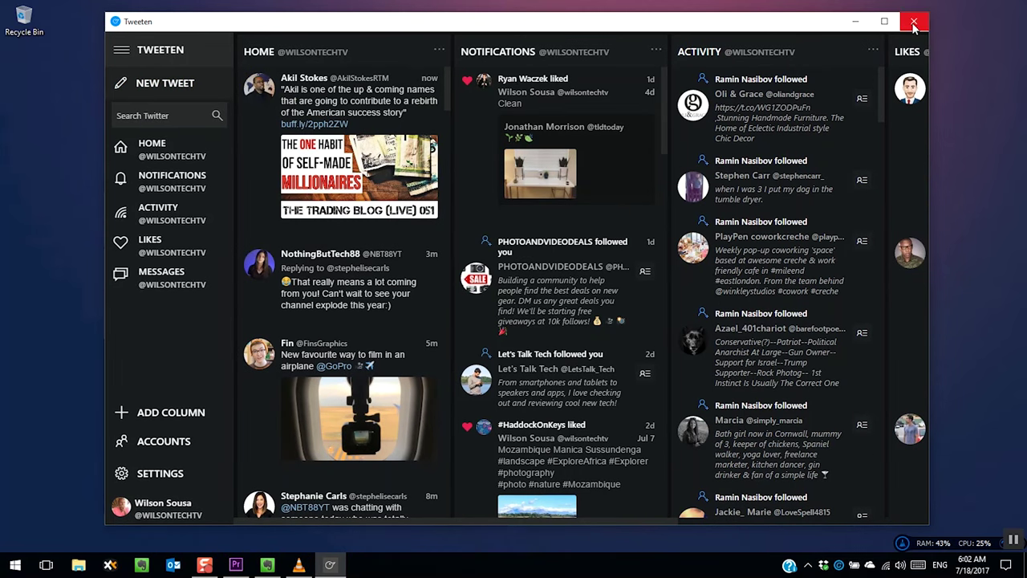
# Close the Tweeten window to the system tray and reopen it from the hidden tray icons.
pyautogui.click(914, 22)
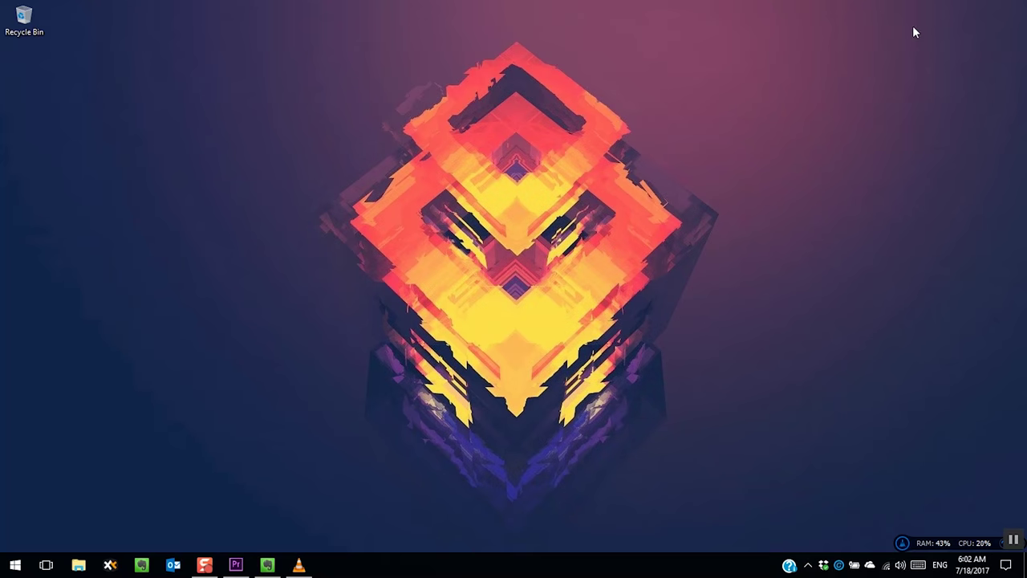
pyautogui.click(808, 565)
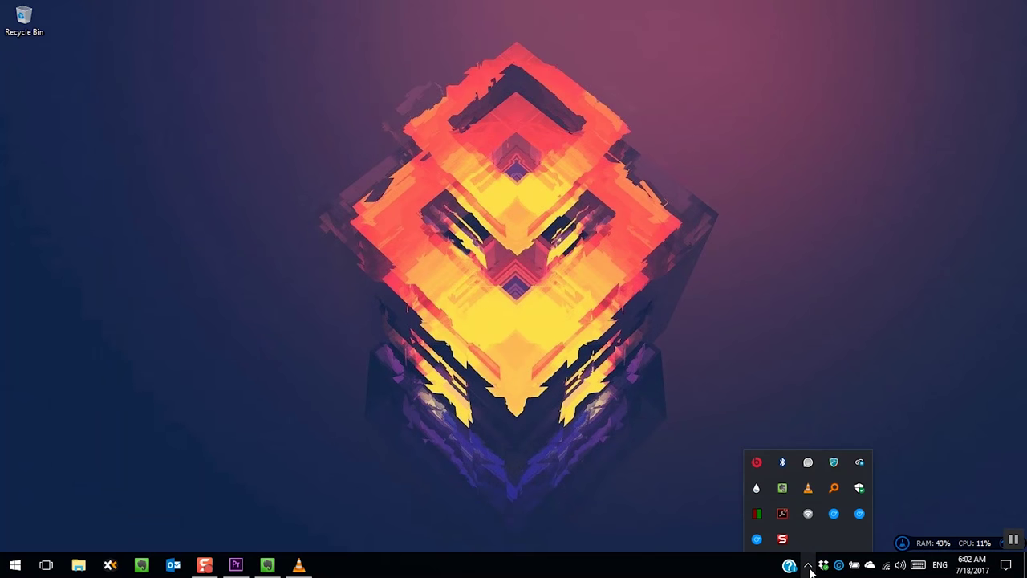
pyautogui.click(758, 540)
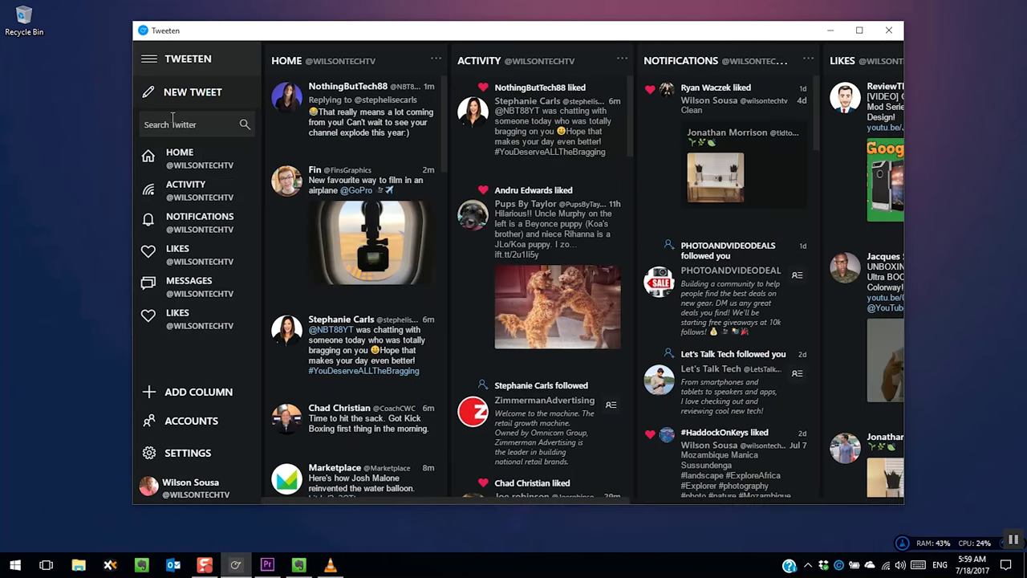
# Compose a new tweet reading "Good Morning..." followed by an open-mouthed smiley emoji and an exclamation mark.
pyautogui.click(182, 95)
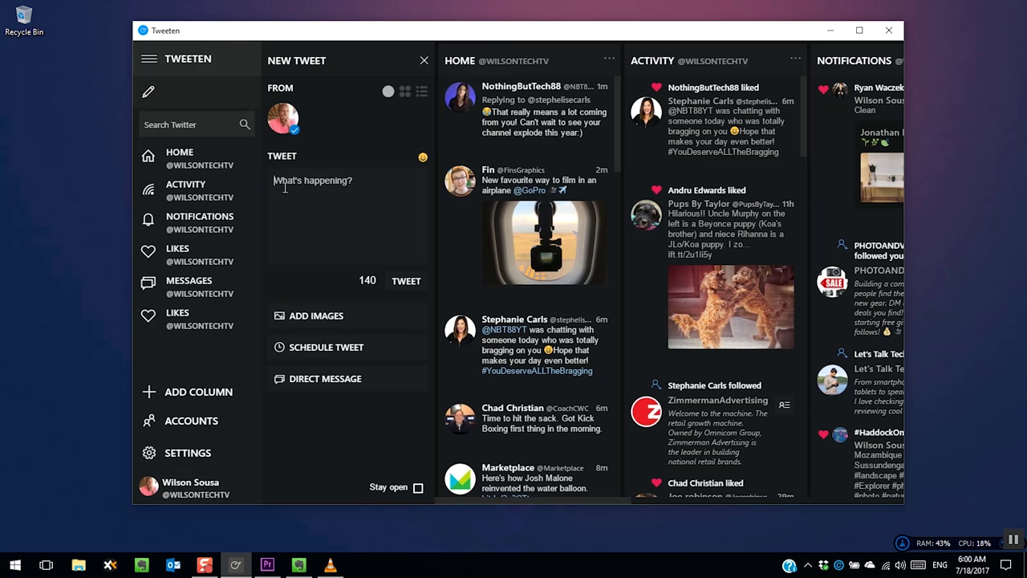
pyautogui.write('Good Mo')
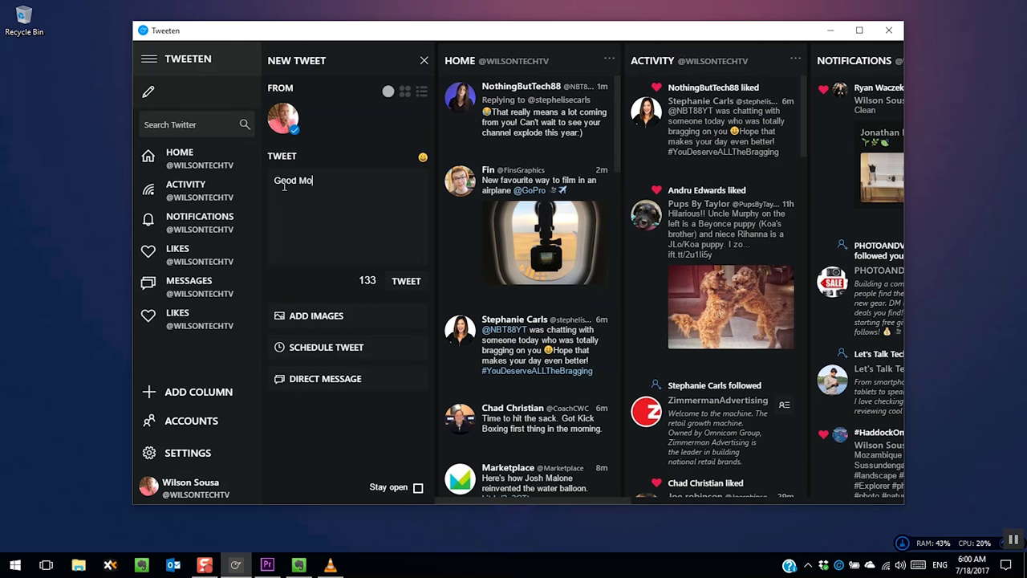
pyautogui.write('rning...')
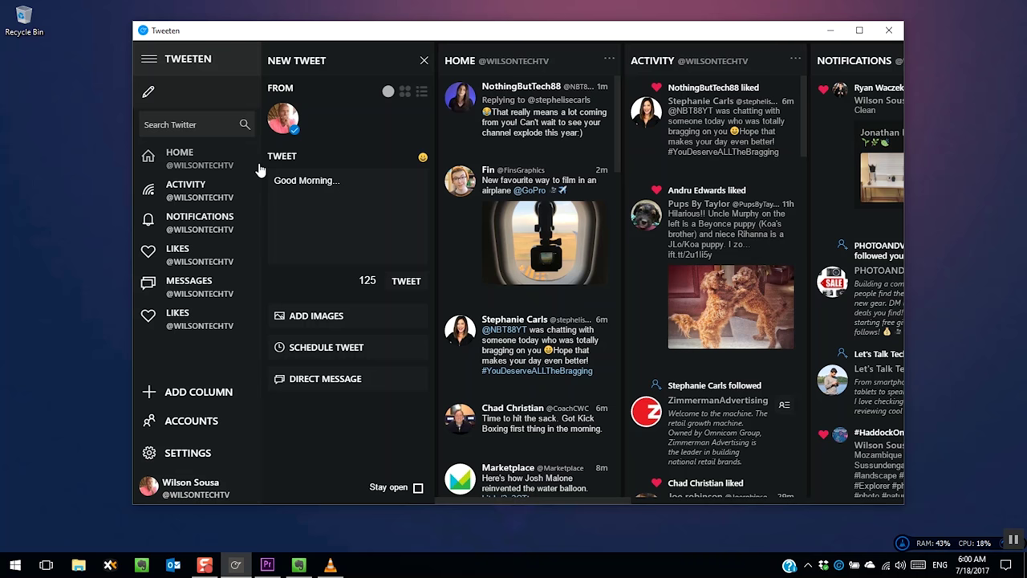
pyautogui.click(423, 158)
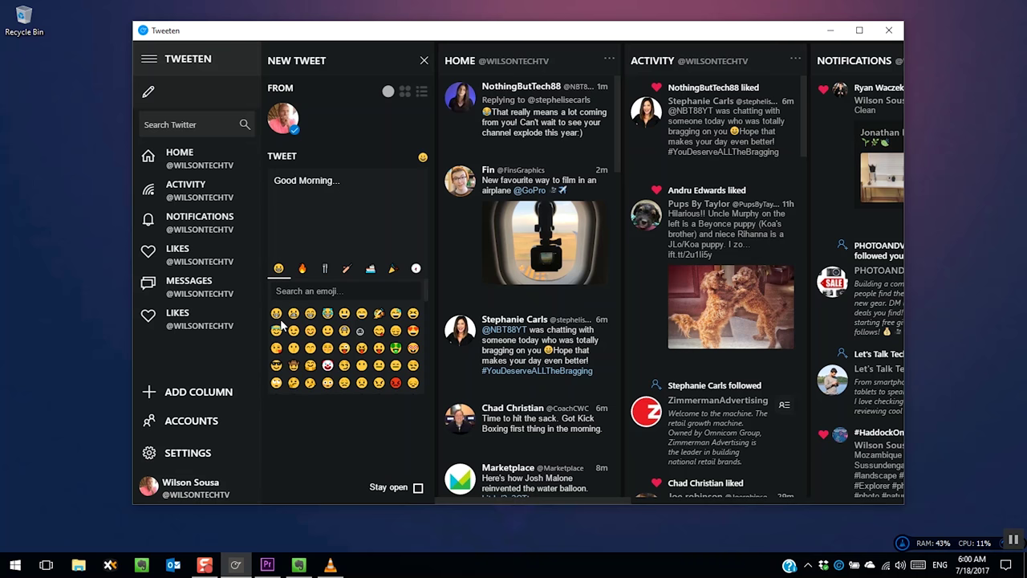
pyautogui.click(345, 314)
pyautogui.click(374, 195)
pyautogui.write('!')
# Set the tweet's schedule to 6:30 AM on 18 July 2017 and close the tweet composer without sending.
pyautogui.click(374, 348)
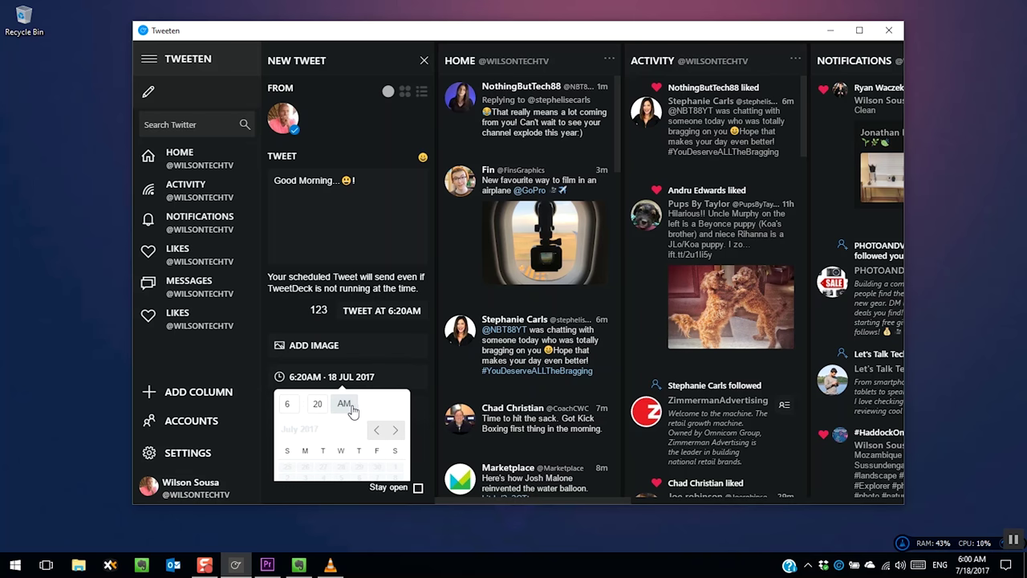
pyautogui.click(288, 405)
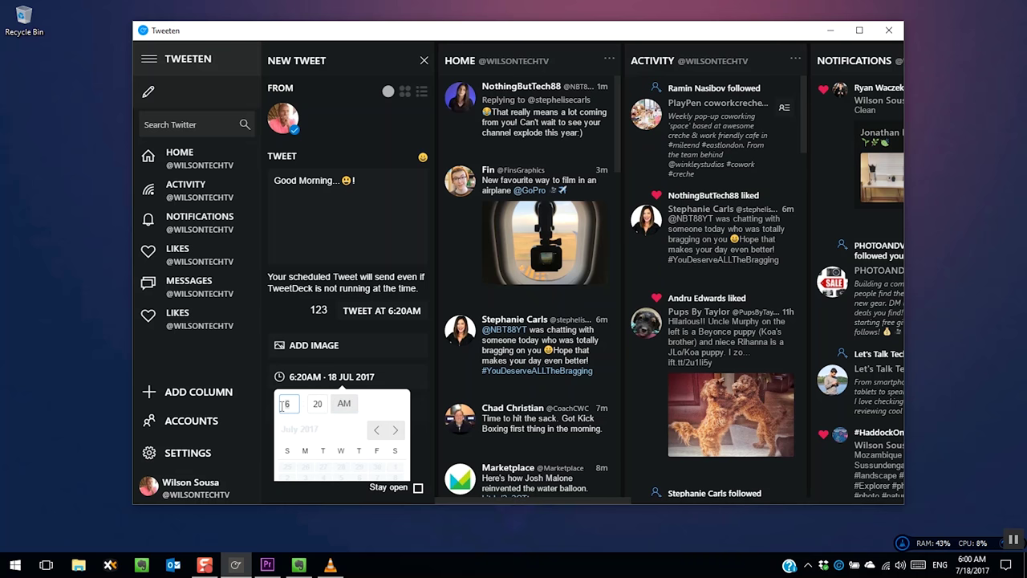
pyautogui.click(318, 404)
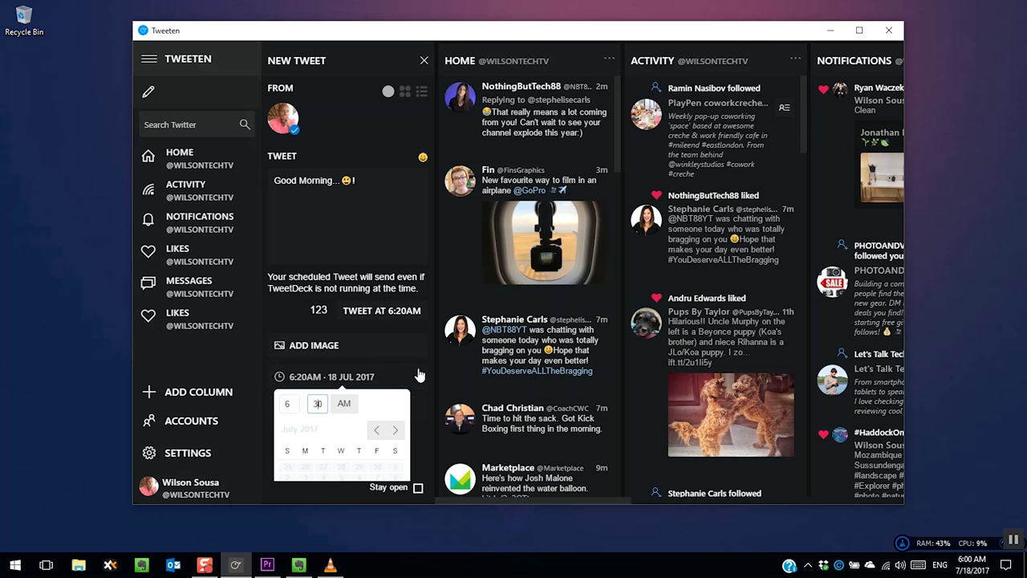
pyautogui.click(419, 375)
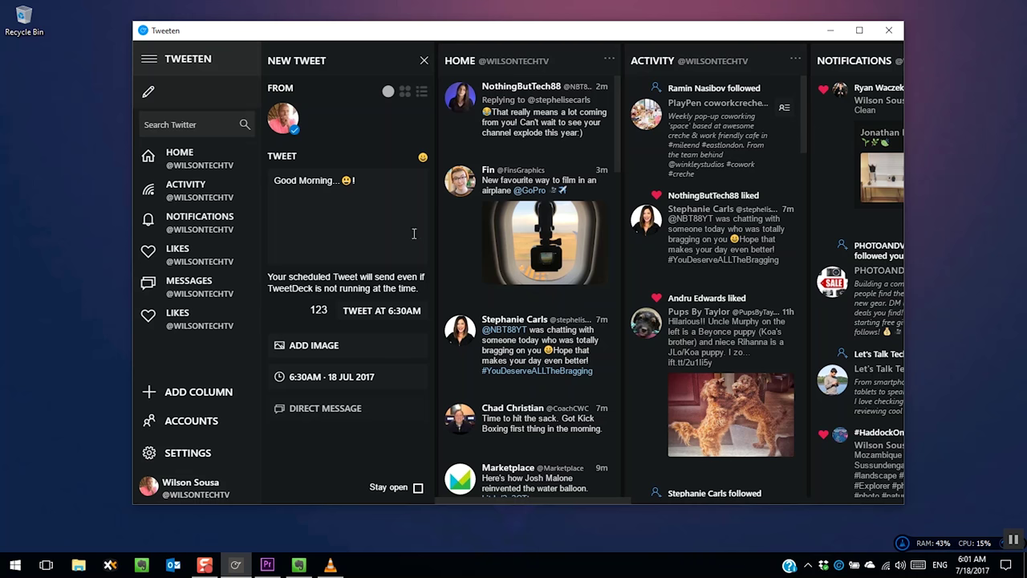
pyautogui.click(423, 60)
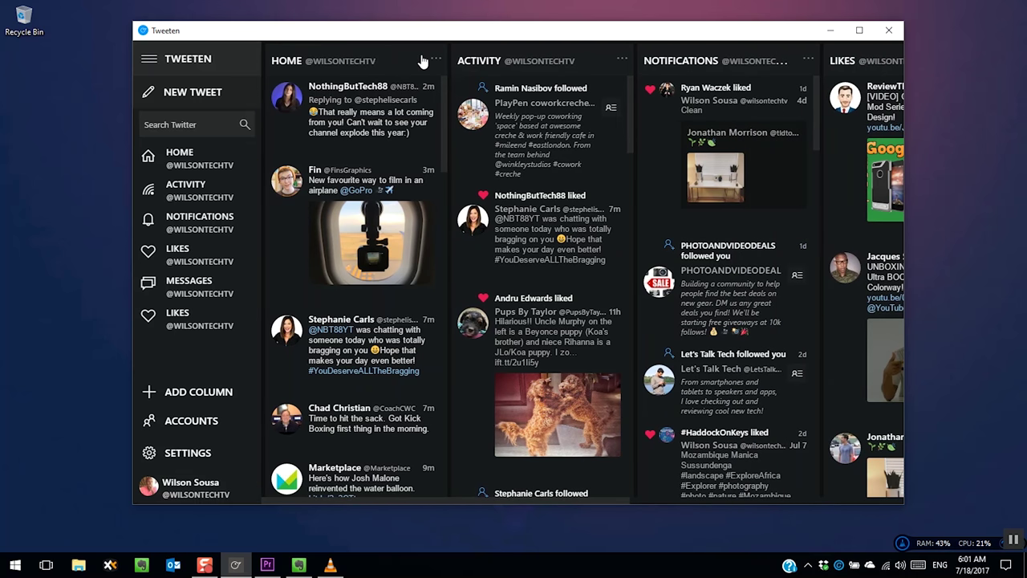